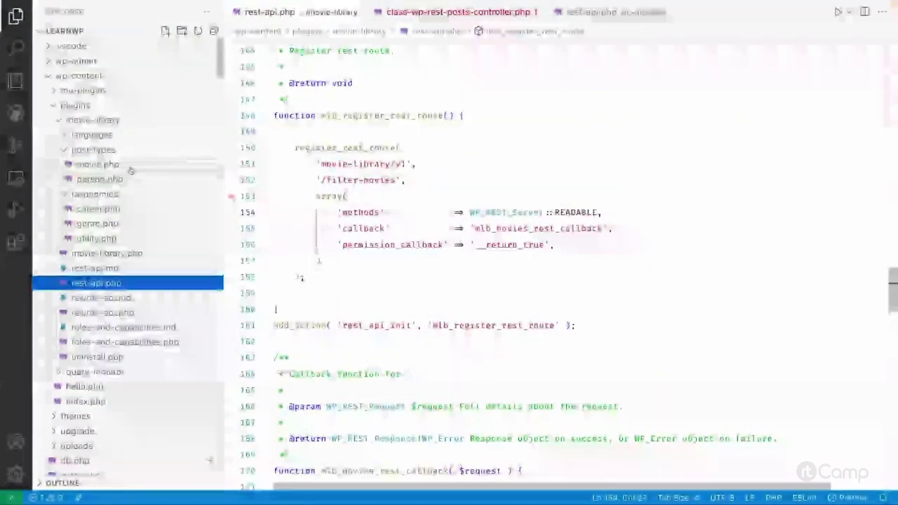
# Open movie.php from the movie-library post-types folder and examine its show_in_rest, rest_base and rest_controller_class arguments.
pyautogui.click(130, 169)
pyautogui.scroll(-8, 546, 275)
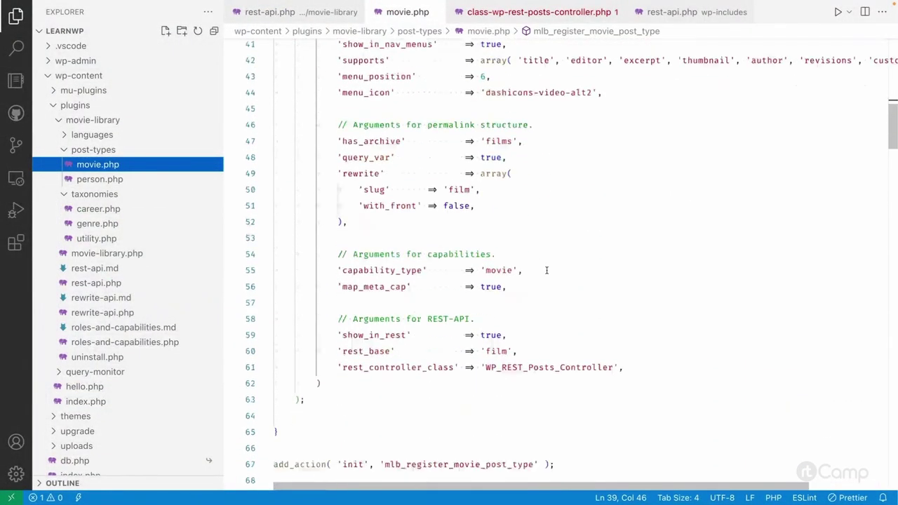
pyautogui.scroll(-3, 491, 281)
pyautogui.moveTo(334, 183); pyautogui.dragTo(481, 200)
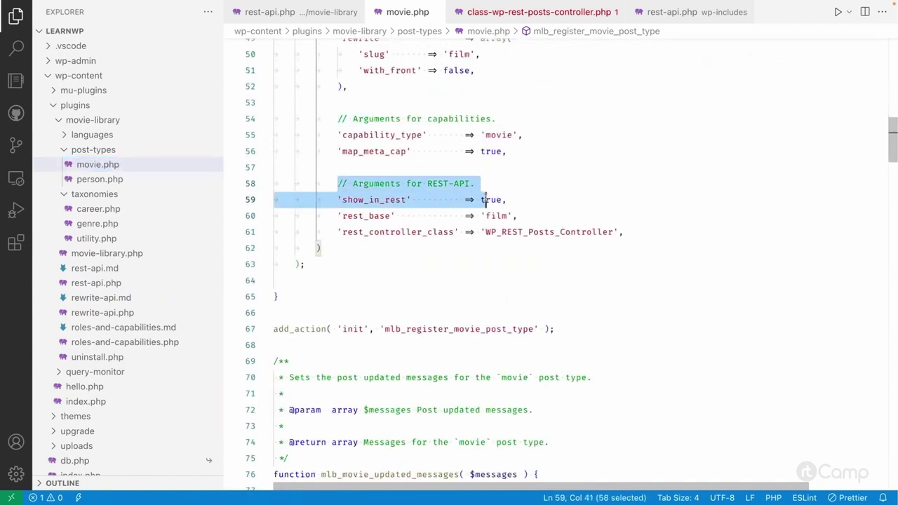
pyautogui.click(374, 200)
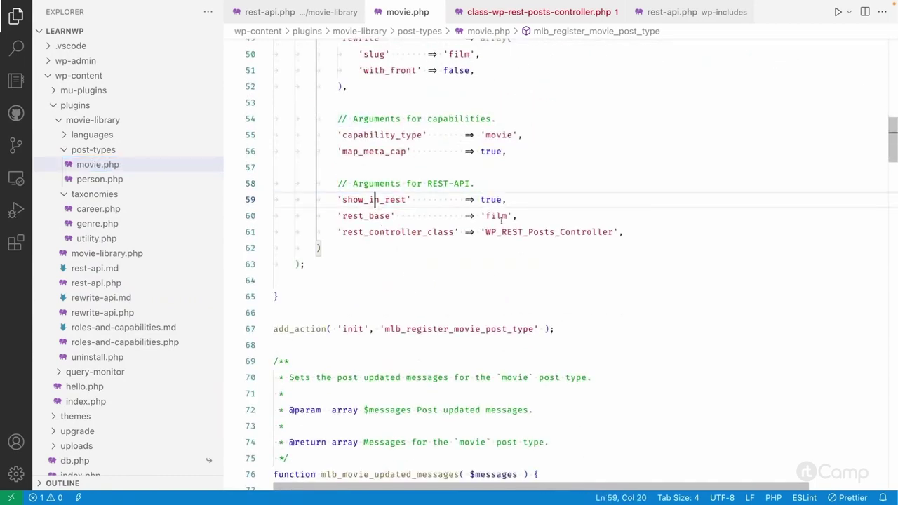
pyautogui.click(500, 231)
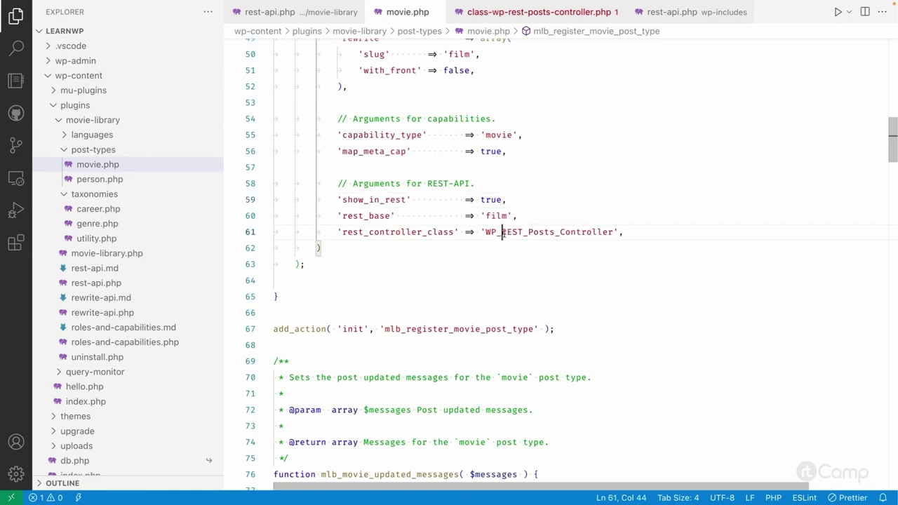
pyautogui.click(572, 233)
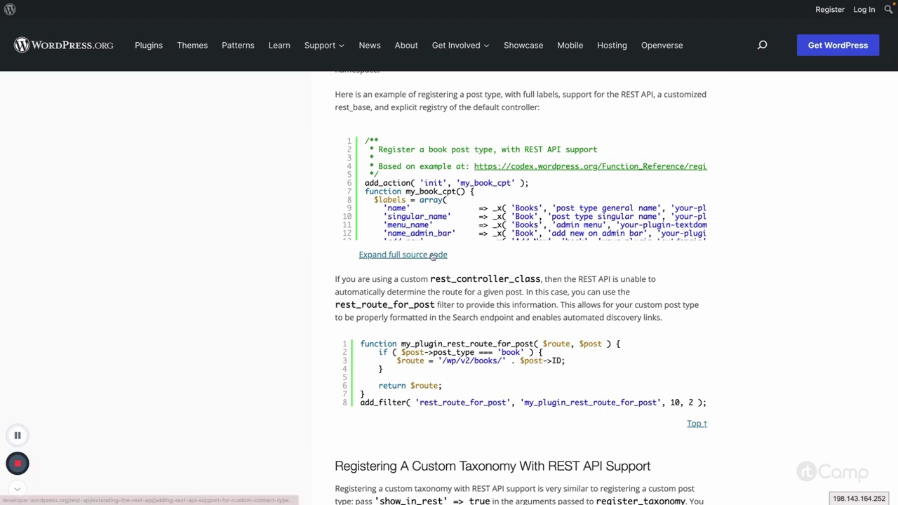
# Switch to the REST API Handbook in the browser and read the rest_route_for_post and custom taxonomy registration examples.
pyautogui.scroll(-2, 463, 270)
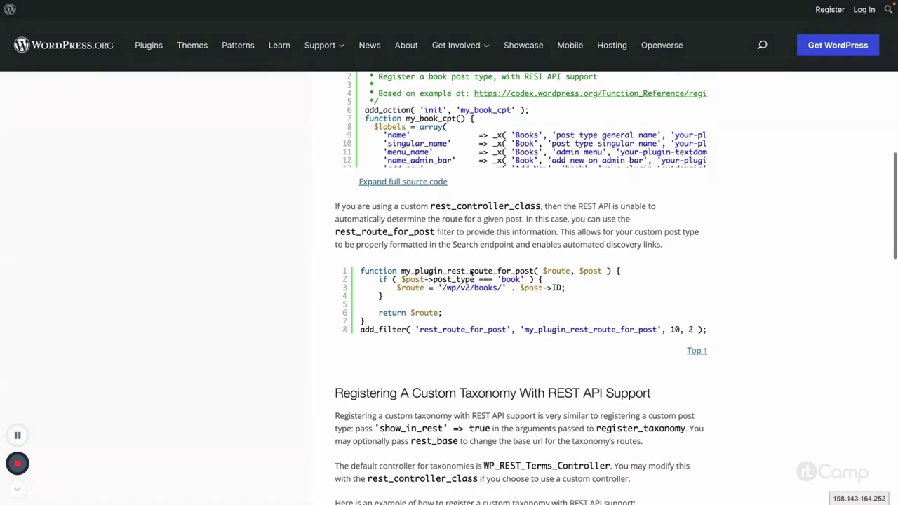
pyautogui.scroll(-5, 472, 277)
pyautogui.scroll(-5, 472, 283)
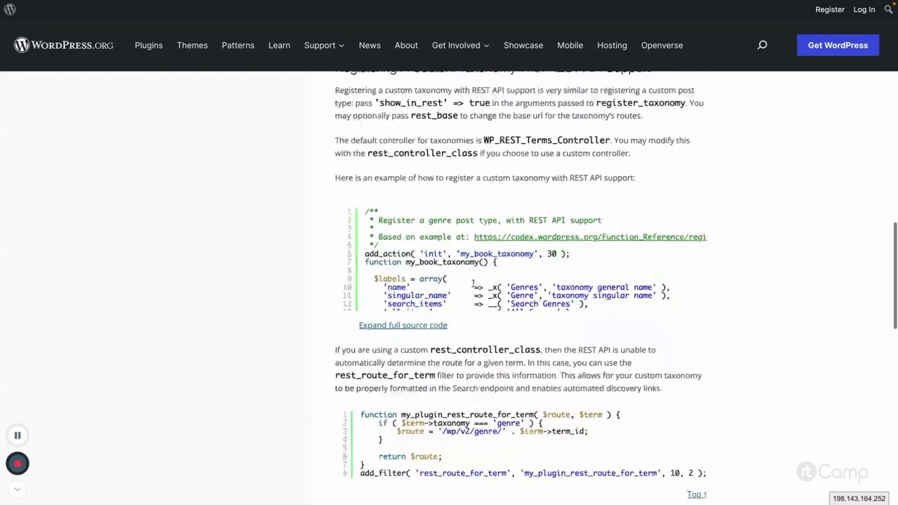
pyautogui.scroll(1, 454, 296)
pyautogui.scroll(6, 455, 297)
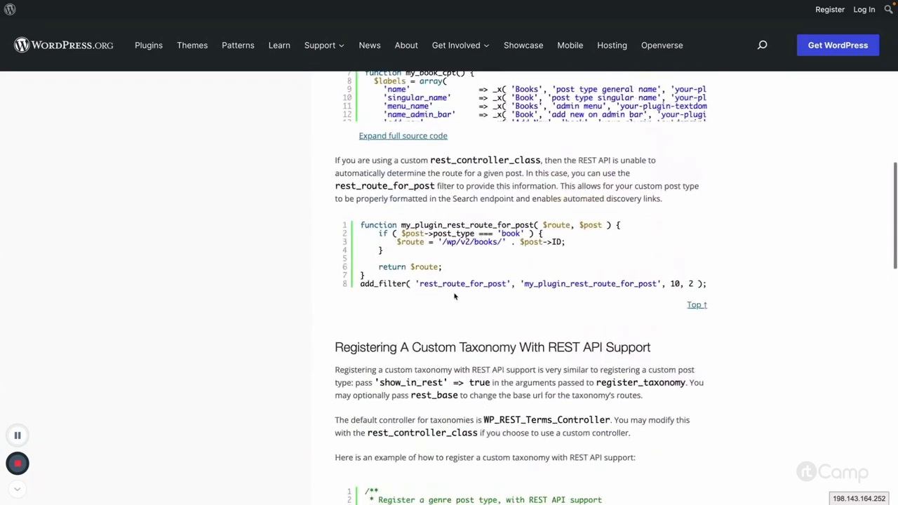
pyautogui.scroll(3, 470, 271)
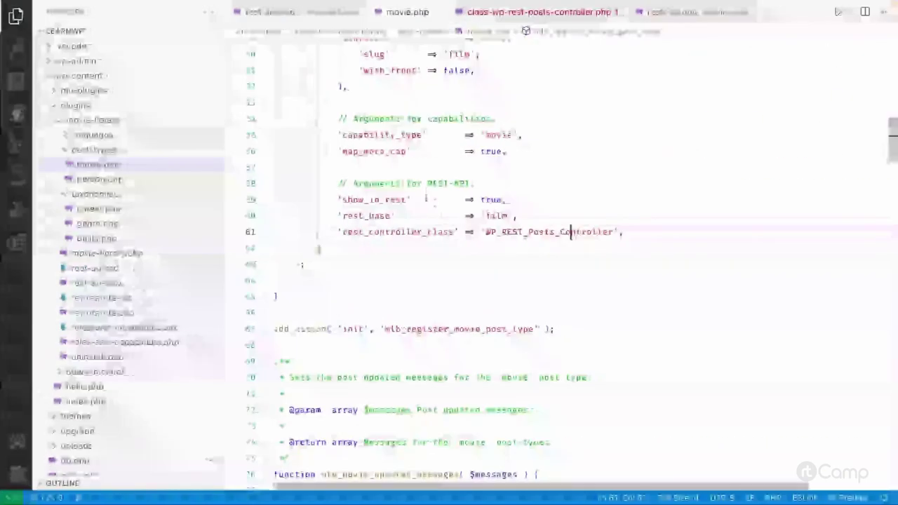
# Switch back to movie.php in the code editor, go to the definition of register_post_type and examine how the post type object is built.
pyautogui.scroll(10, 355, 270)
pyautogui.scroll(3, 356, 271)
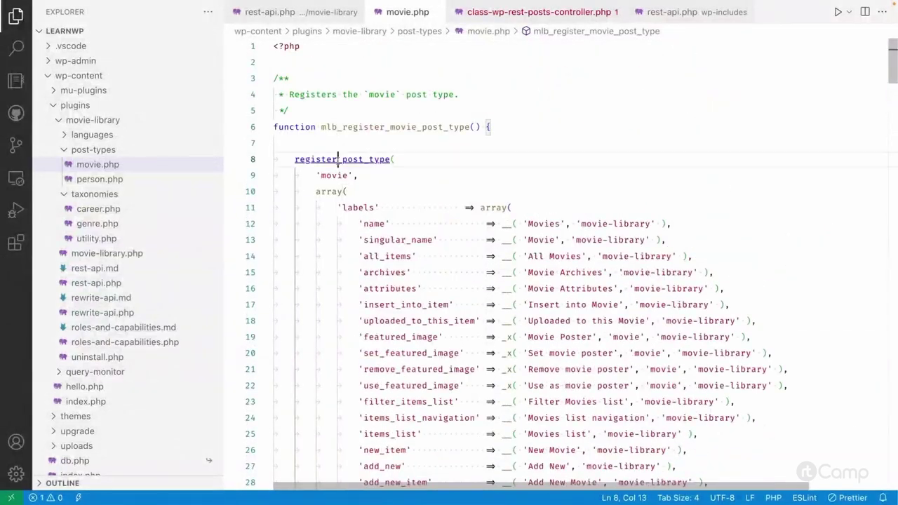
pyautogui.keyDown('ctrl'); pyautogui.click(340, 159); pyautogui.keyUp('ctrl')
pyautogui.scroll(-4, 443, 240)
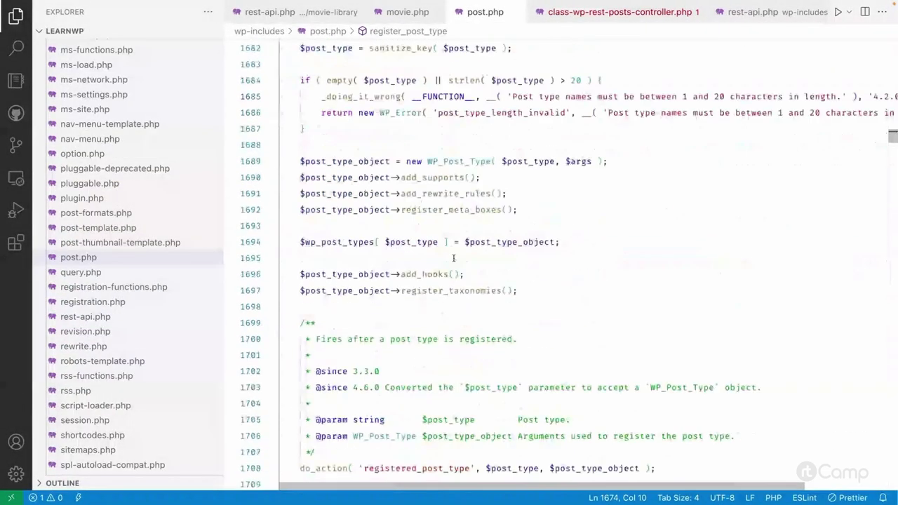
pyautogui.scroll(3, 449, 244)
pyautogui.scroll(-4, 451, 247)
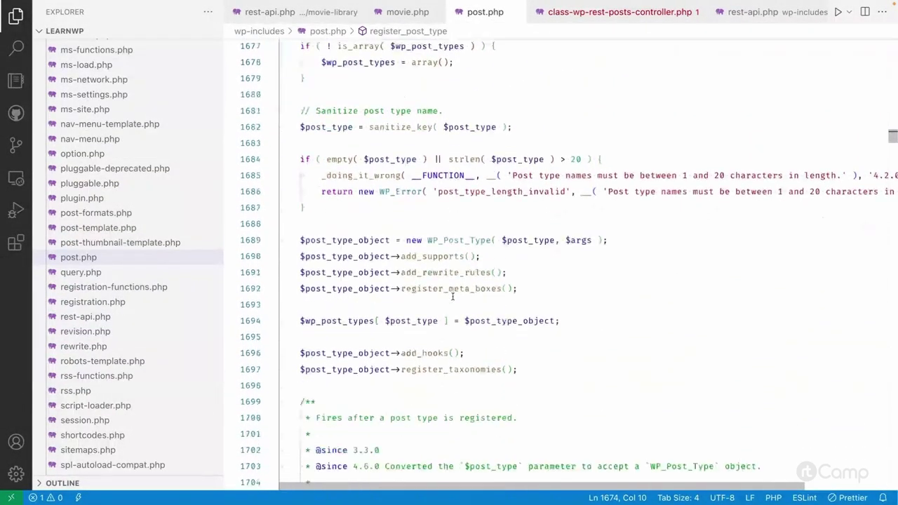
# Trace the WP_Post_Type constructor to its set_props method and locate the register_post_type_args filter.
pyautogui.keyDown('ctrl'); pyautogui.click(466, 196); pyautogui.keyUp('ctrl')
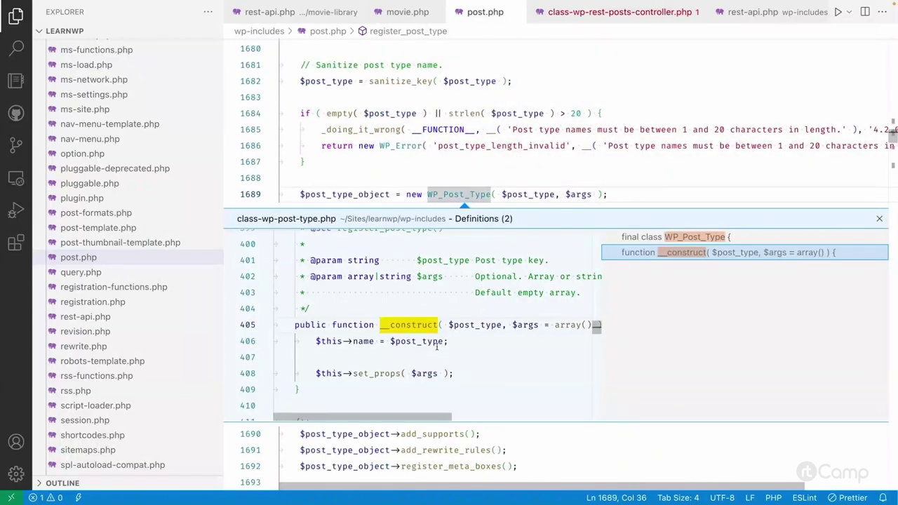
pyautogui.doubleClick(383, 375)
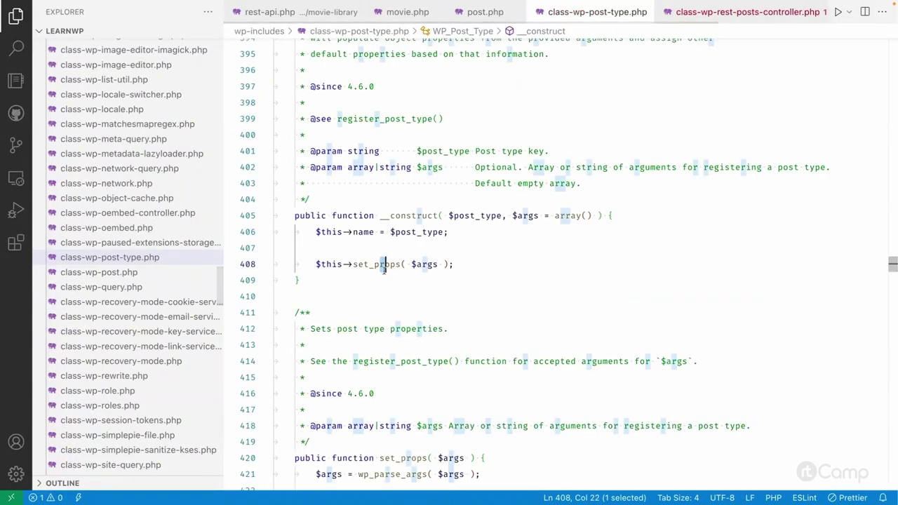
pyautogui.keyDown('ctrl'); pyautogui.click(383, 264); pyautogui.keyUp('ctrl')
pyautogui.scroll(-7, 383, 264)
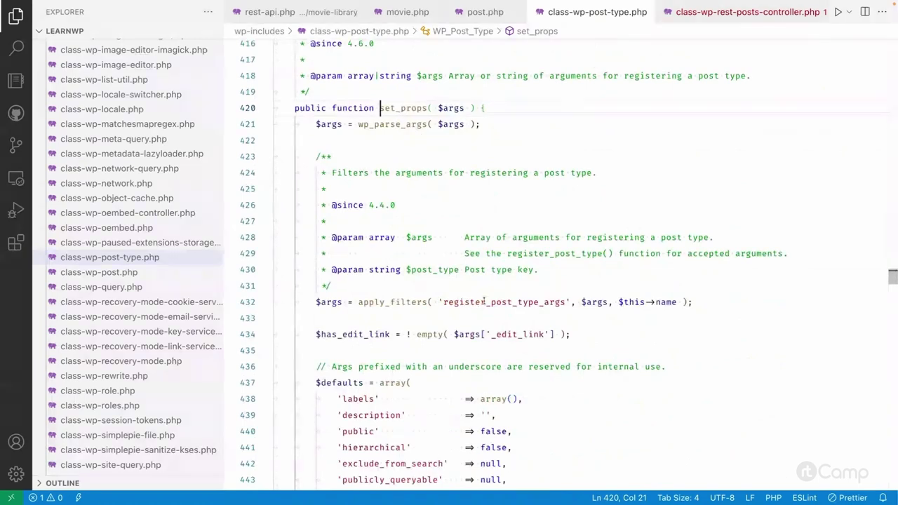
pyautogui.doubleClick(484, 302)
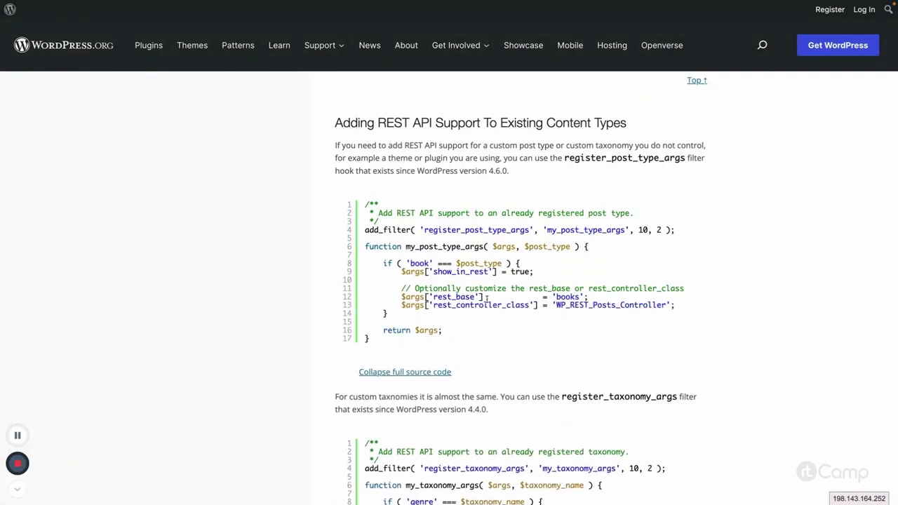
# Switch to the handbook in the browser and read the existing content types and Custom Link Relationships sections, returning to the chapter's beginning.
pyautogui.scroll(-5, 487, 298)
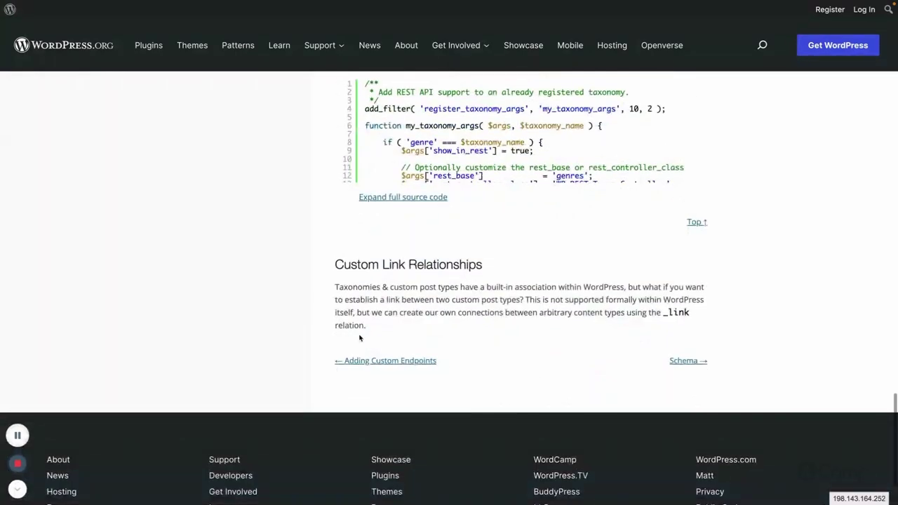
pyautogui.scroll(8, 360, 341)
pyautogui.scroll(20, 356, 338)
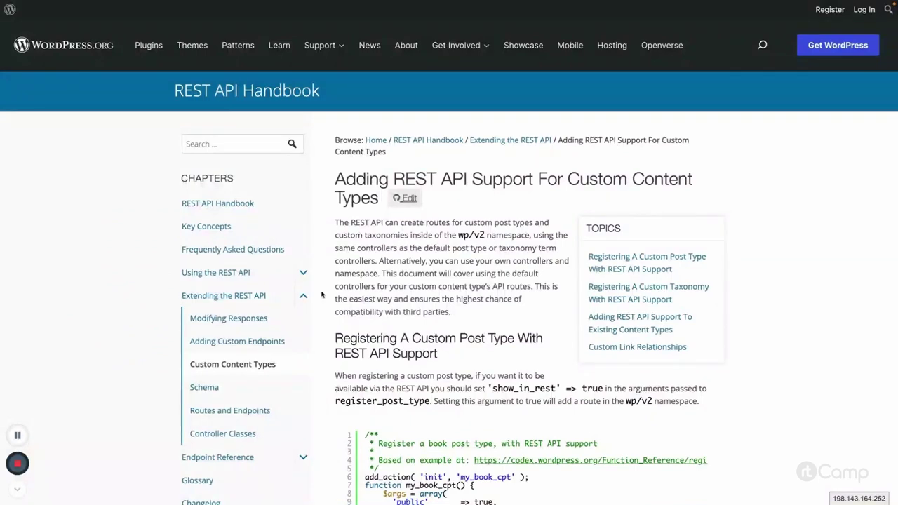
pyautogui.scroll(-1, 321, 294)
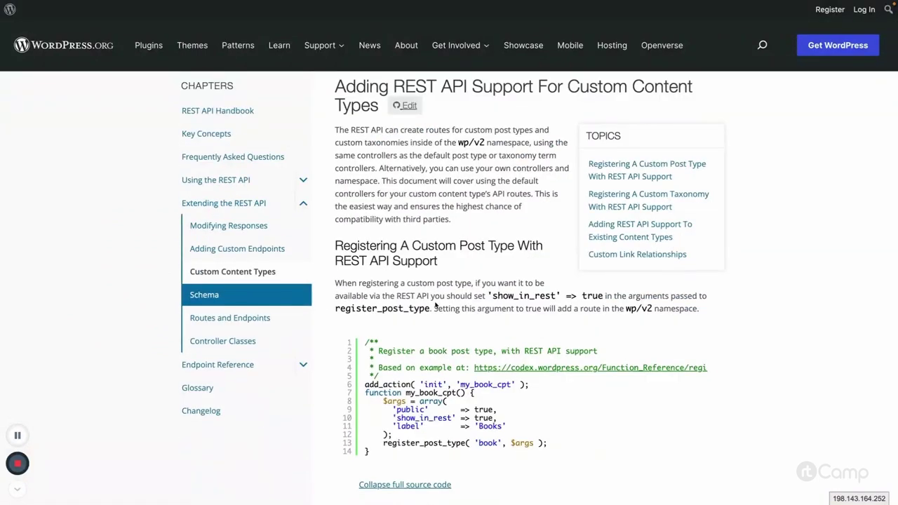
# Open the handbook's Schema chapter and read the Argument Schema, JSON Schema Basics, Schema Documents and Primitive Types sections.
pyautogui.scroll(-4, 429, 304)
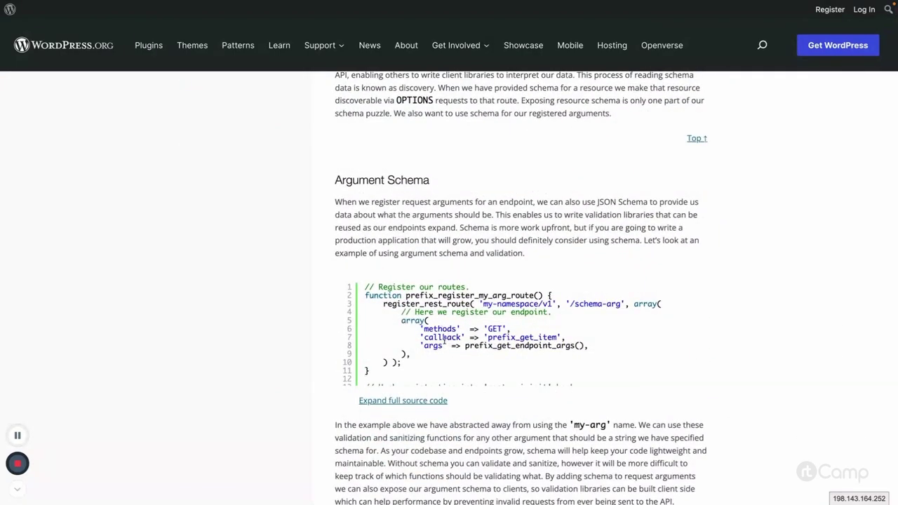
pyautogui.scroll(-8, 443, 340)
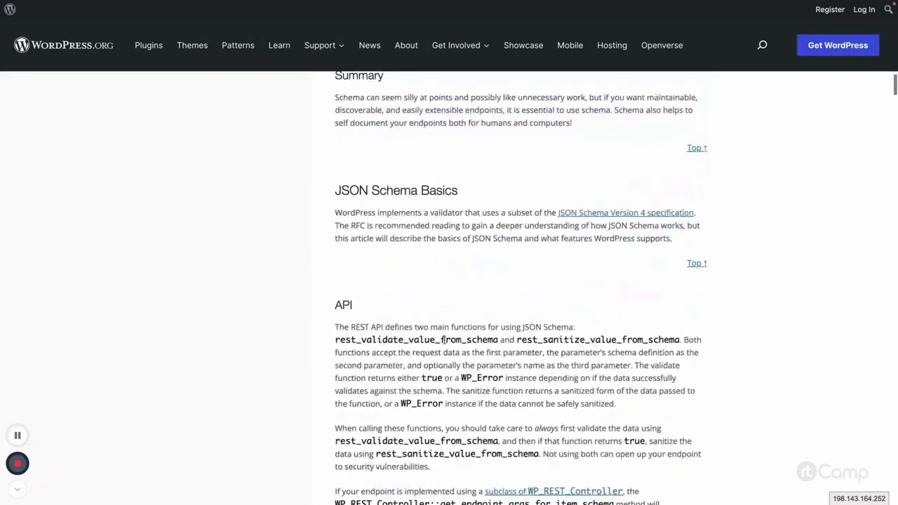
pyautogui.scroll(-7, 444, 340)
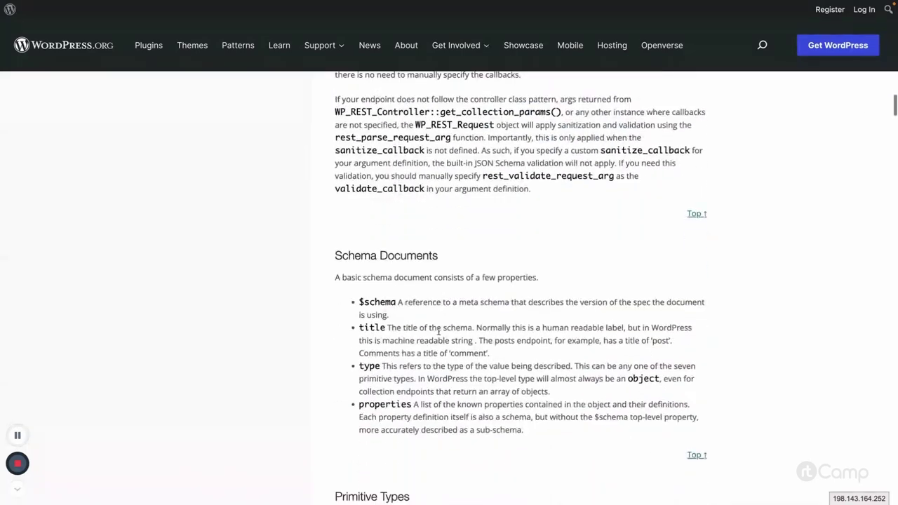
pyautogui.scroll(-2, 439, 330)
pyautogui.doubleClick(369, 265)
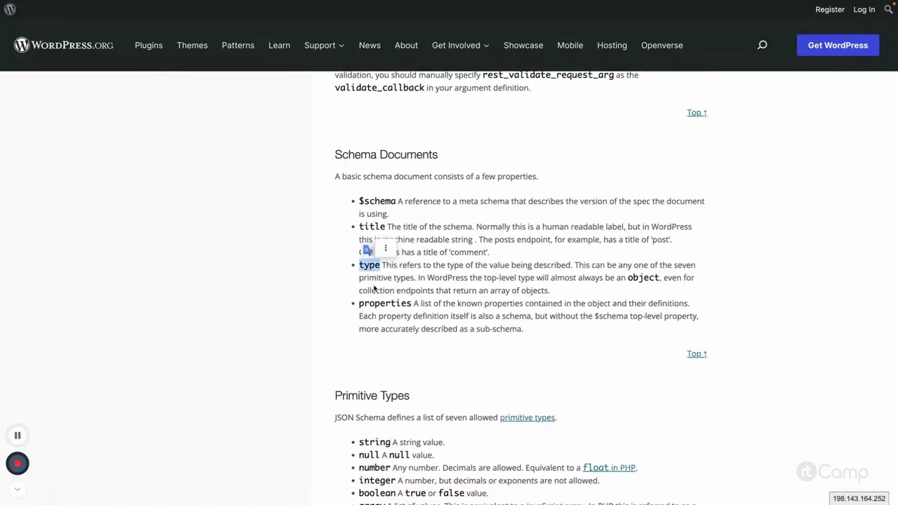
pyautogui.scroll(-3, 397, 317)
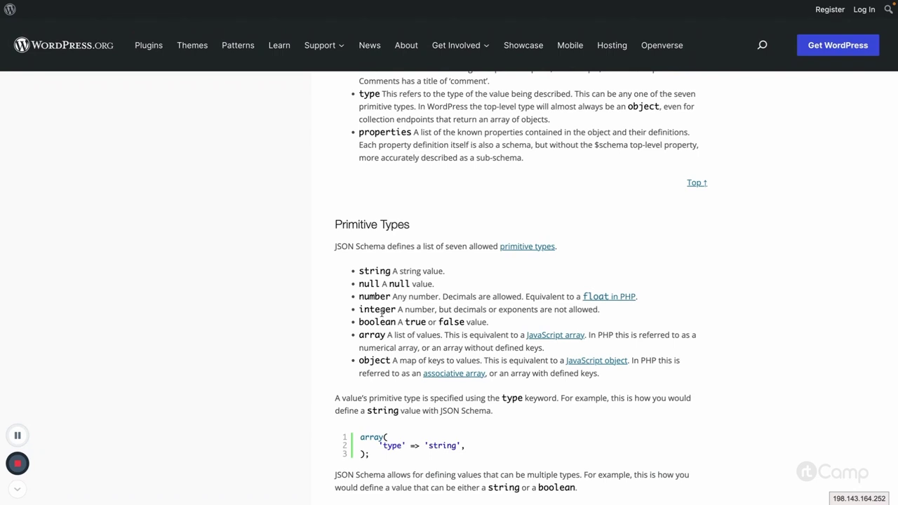
# Read the Type Juggling, Format and Strings sections, including the minLength, maxLength and pattern keywords.
pyautogui.scroll(-6, 407, 325)
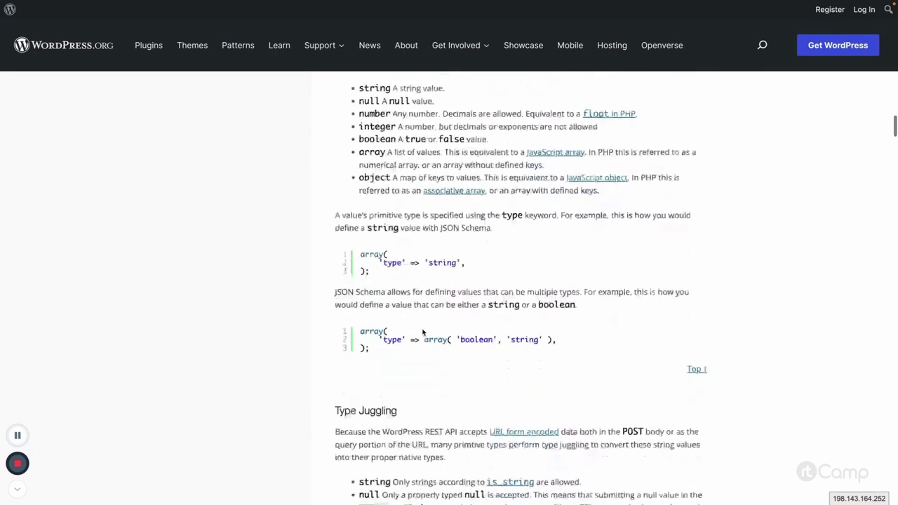
pyautogui.scroll(-3, 407, 325)
pyautogui.scroll(-7, 401, 293)
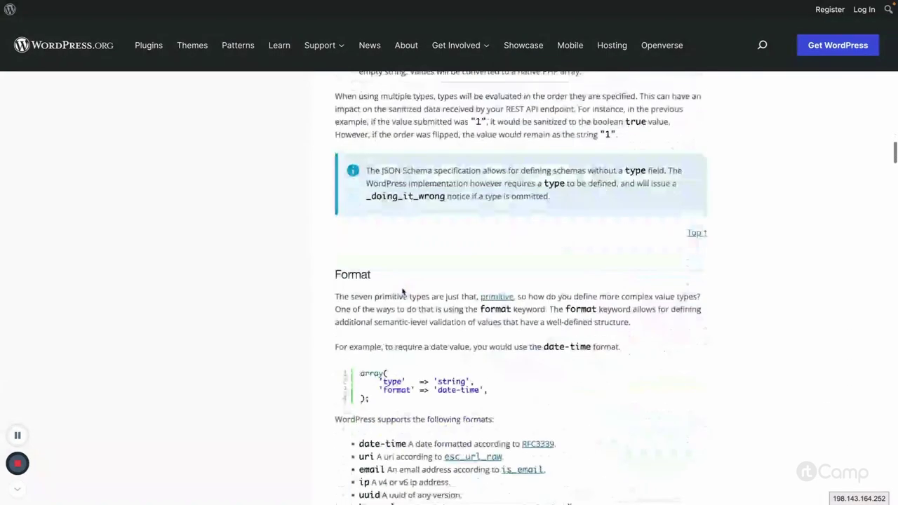
pyautogui.scroll(-4, 421, 324)
pyautogui.scroll(-4, 421, 324)
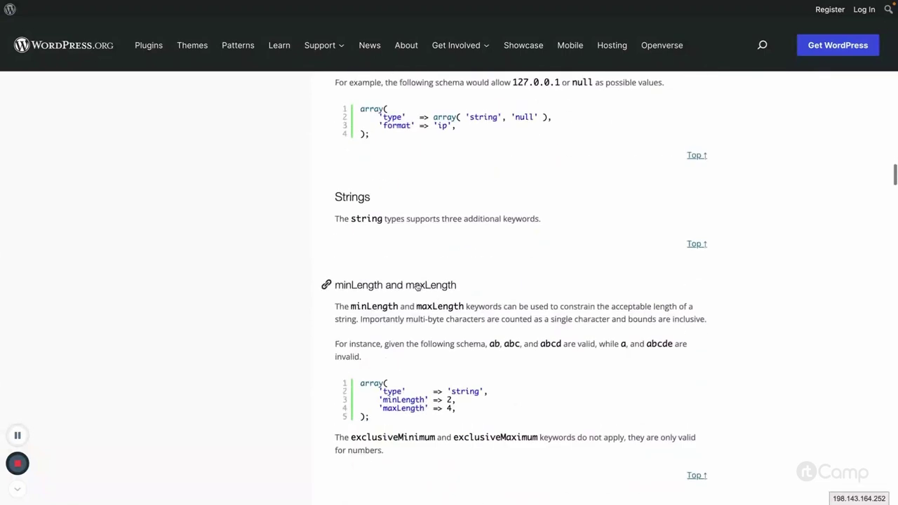
pyautogui.scroll(-4, 443, 323)
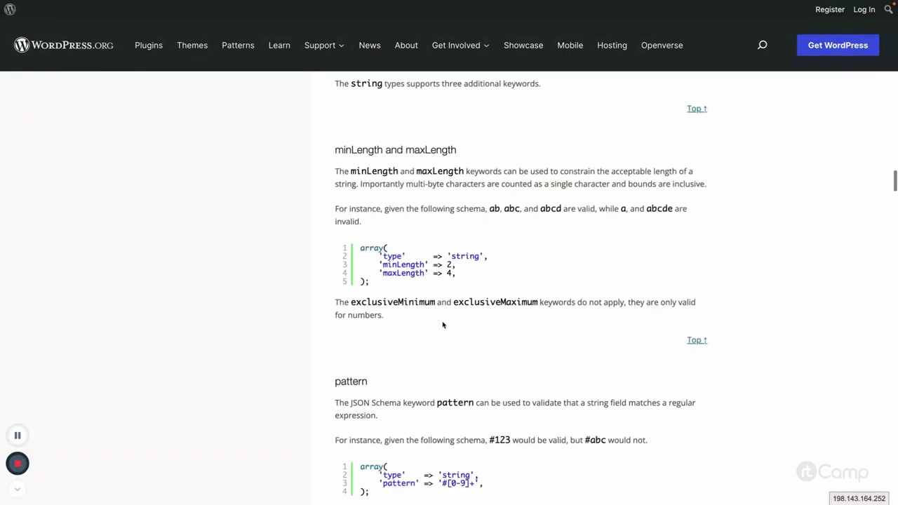
pyautogui.scroll(-6, 461, 277)
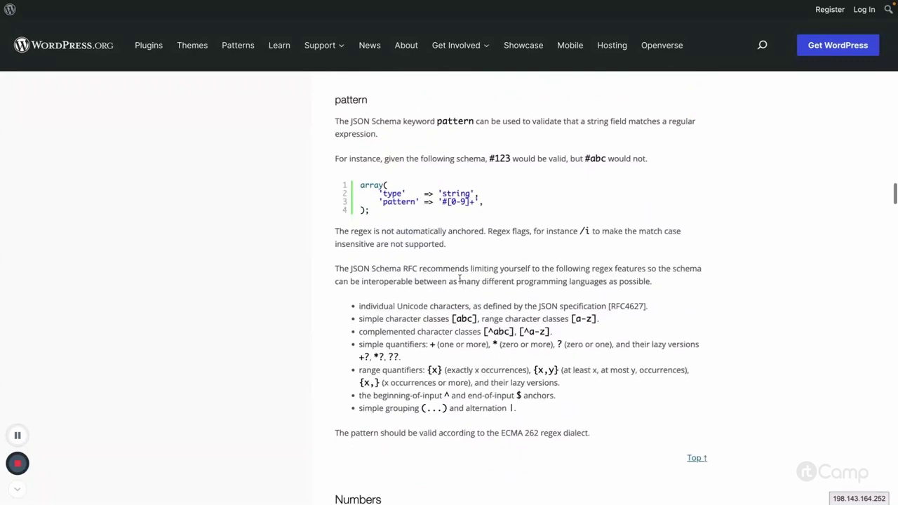
# Skim the schema keywords from the Numbers section through the additionalProperties validation examples.
pyautogui.scroll(-4, 461, 279)
pyautogui.scroll(-20, 460, 278)
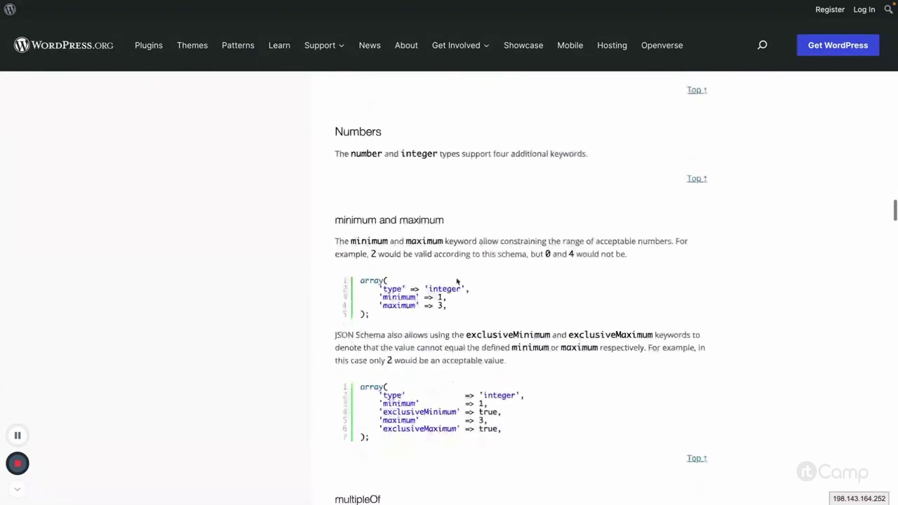
pyautogui.scroll(-20, 402, 281)
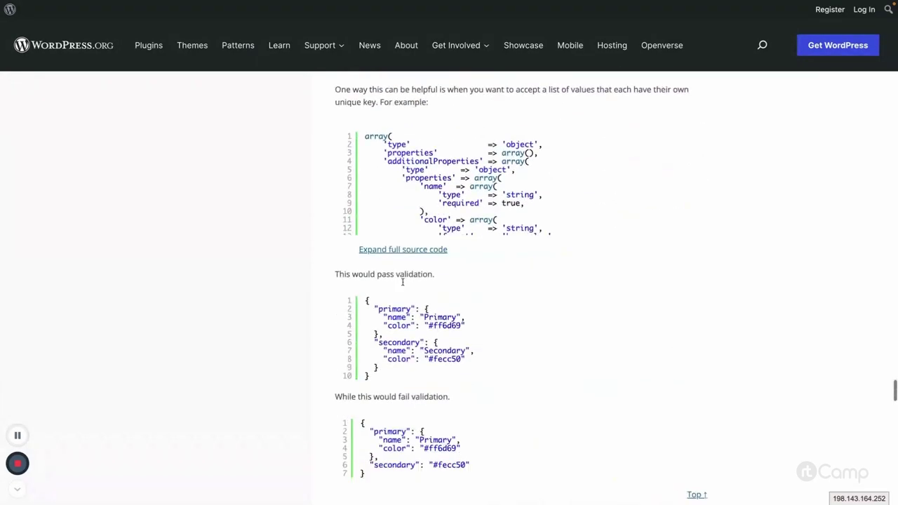
# Review the Schema chapter's Changelog entries for WordPress 4.9 through 5.6.
pyautogui.scroll(11, 402, 281)
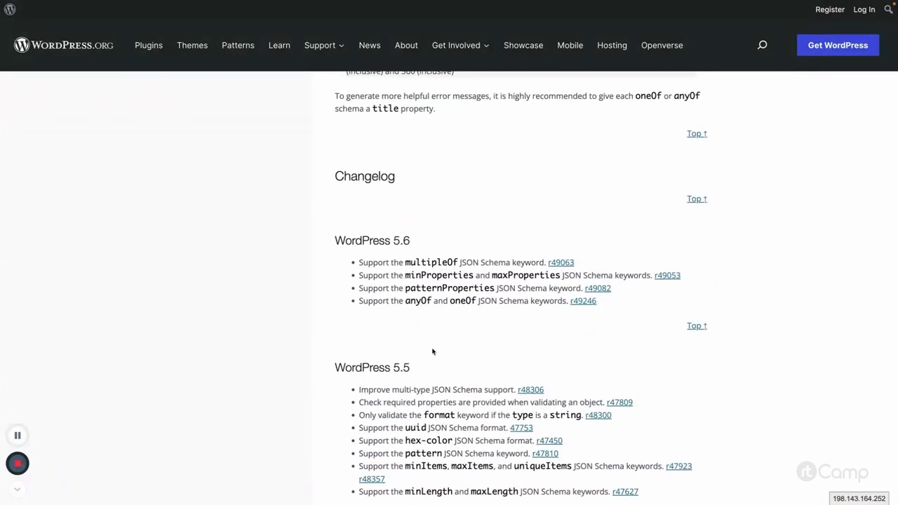
pyautogui.scroll(-11, 364, 279)
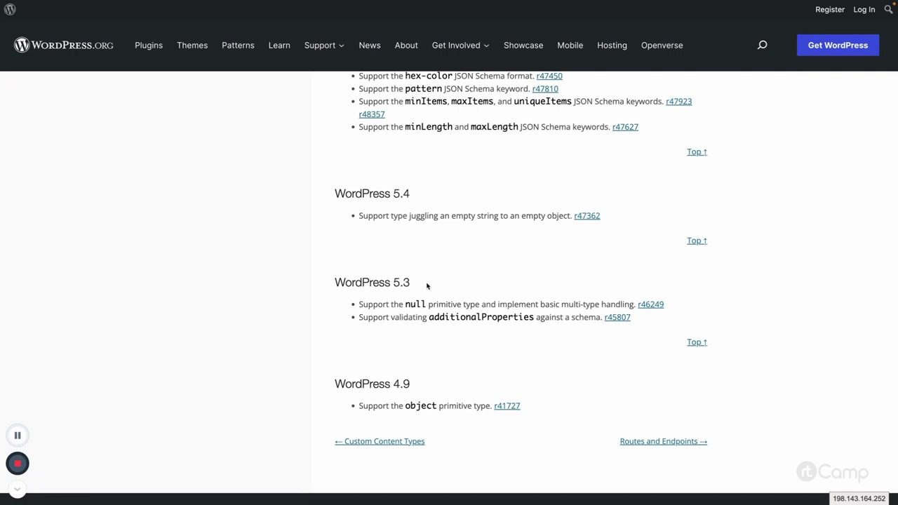
pyautogui.scroll(5, 426, 280)
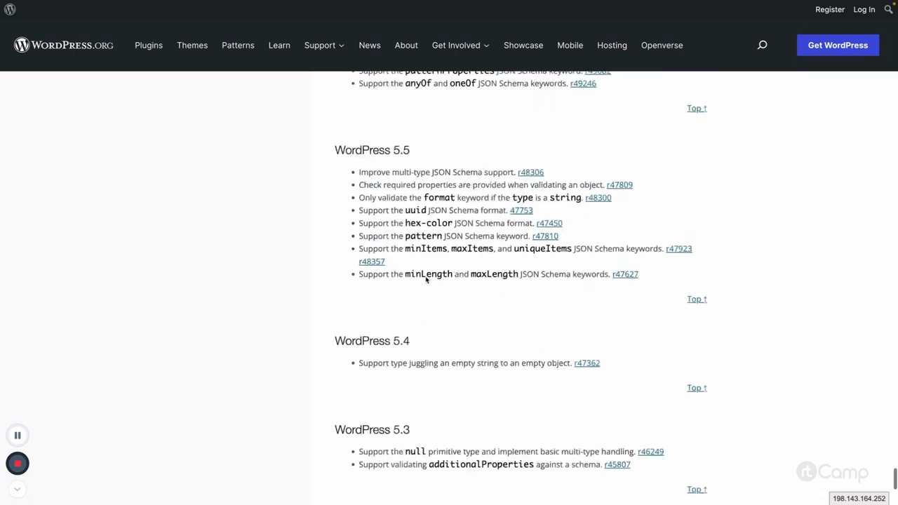
pyautogui.scroll(2, 426, 280)
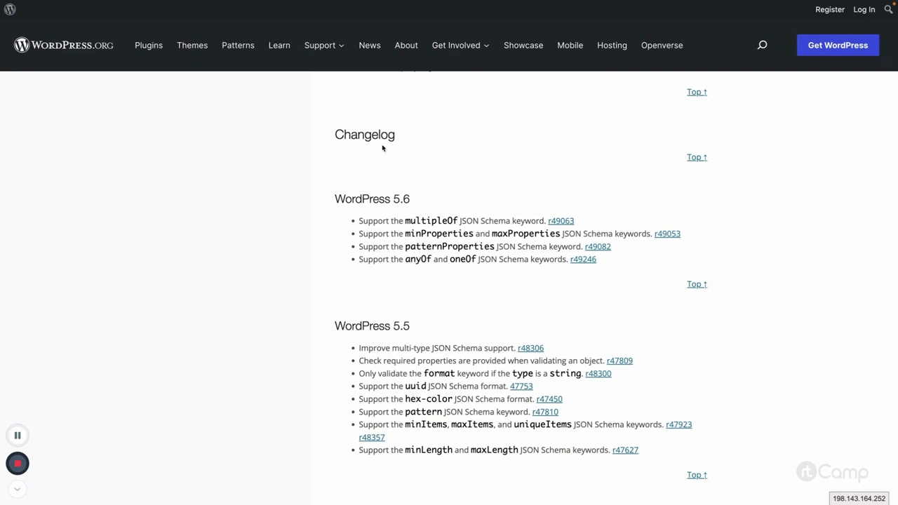
# Open the handbook's Controller Classes chapter and read the Controllers, Benefits of Classes and Class Inheritance & WP_REST_Controller sections.
pyautogui.scroll(-5, 467, 345)
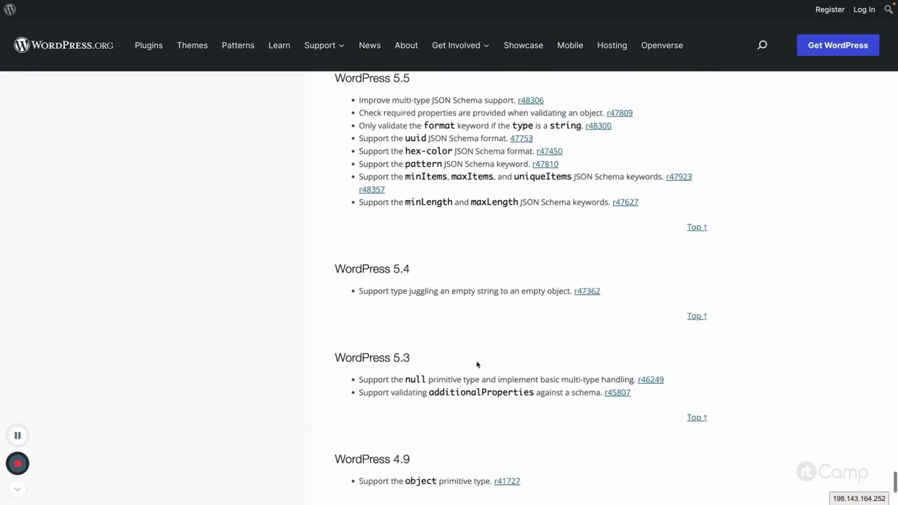
pyautogui.scroll(20, 477, 364)
pyautogui.scroll(20, 477, 365)
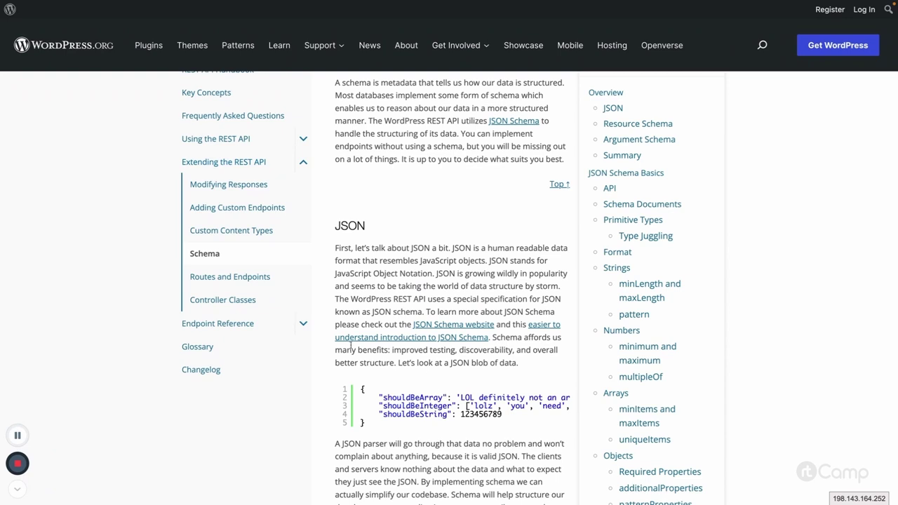
pyautogui.scroll(1, 344, 342)
pyautogui.click(219, 326)
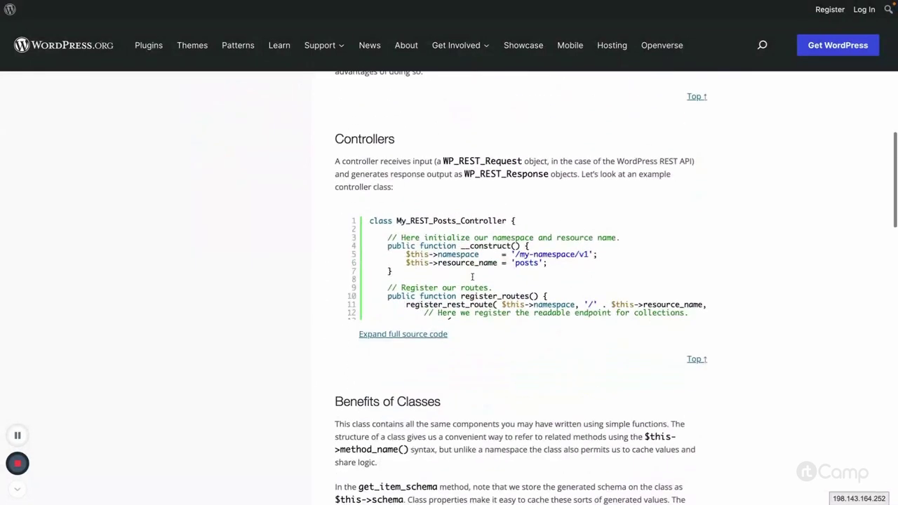
pyautogui.scroll(-5, 464, 304)
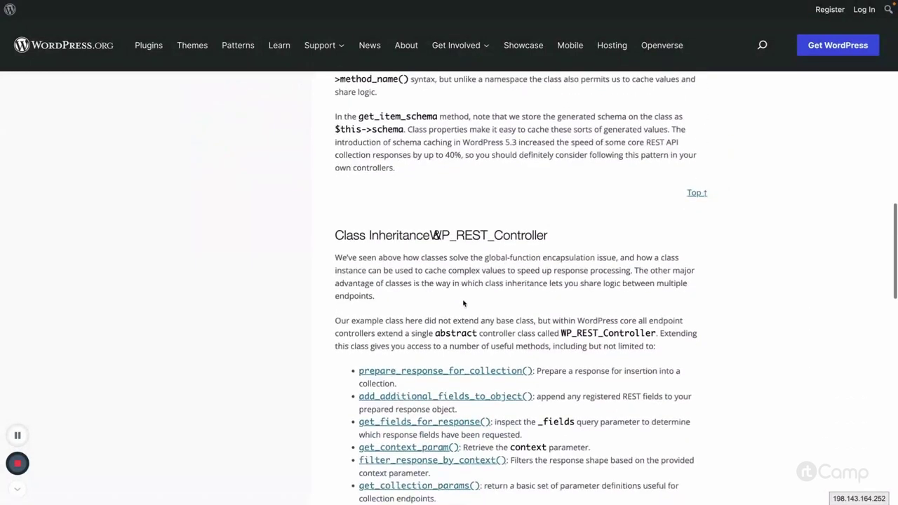
pyautogui.scroll(-1, 463, 300)
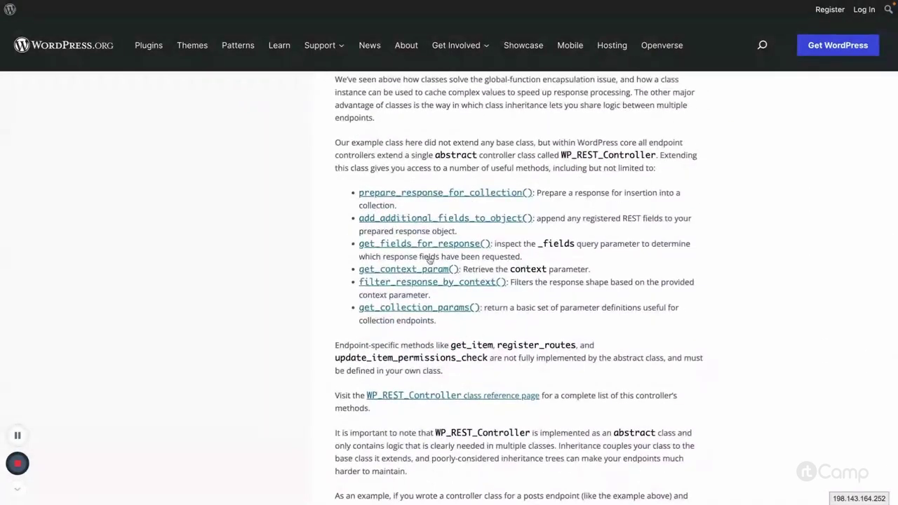
pyautogui.scroll(-3, 494, 362)
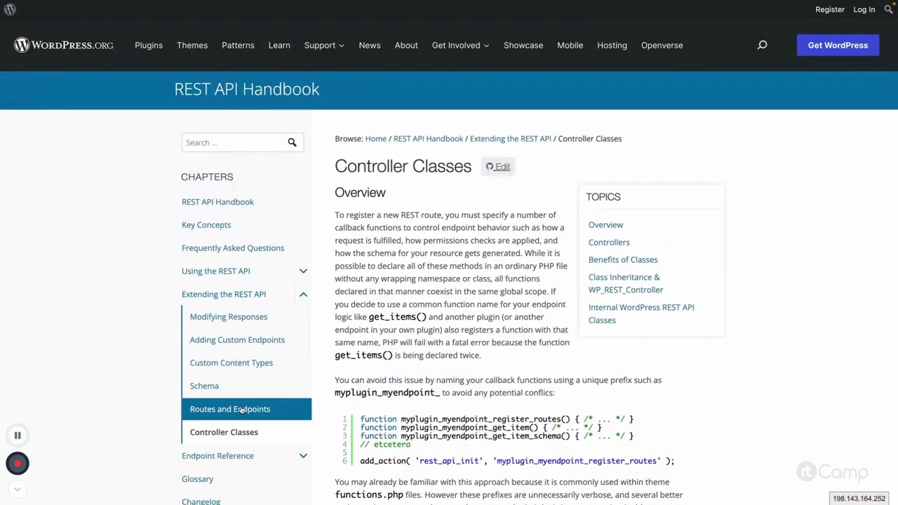
# Open the Routes and Endpoints chapter and study Routes vs Endpoints, highlighting the example route wp/v2/posts/123 and its GET endpoint.
pyautogui.scroll(-3, 421, 315)
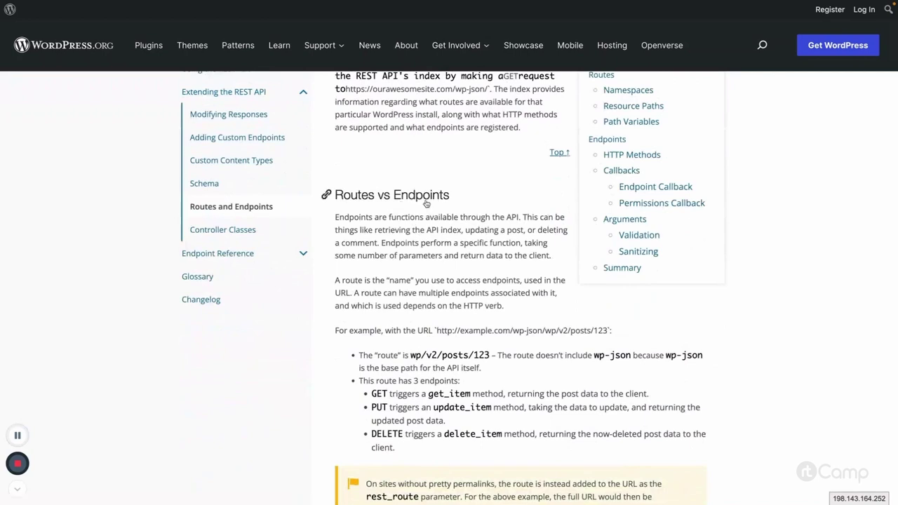
pyautogui.scroll(-3, 466, 285)
pyautogui.moveTo(411, 233); pyautogui.dragTo(491, 234)
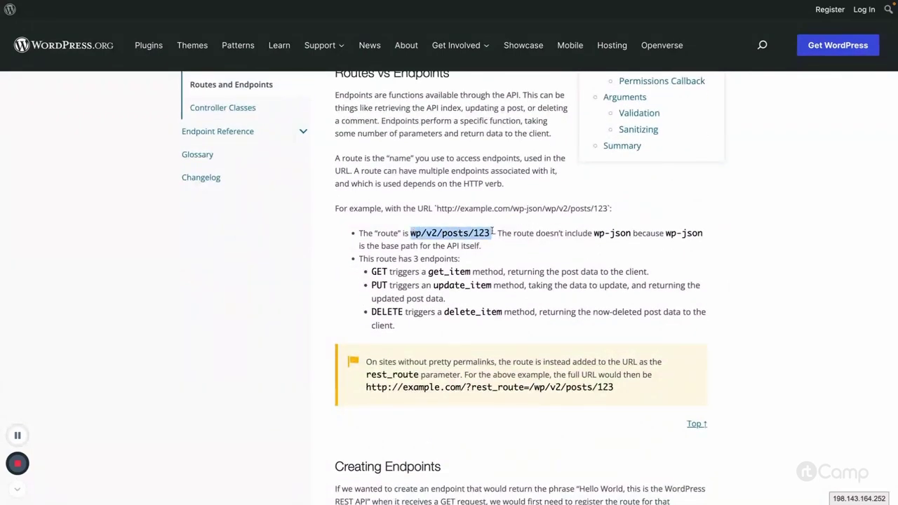
pyautogui.doubleClick(377, 272)
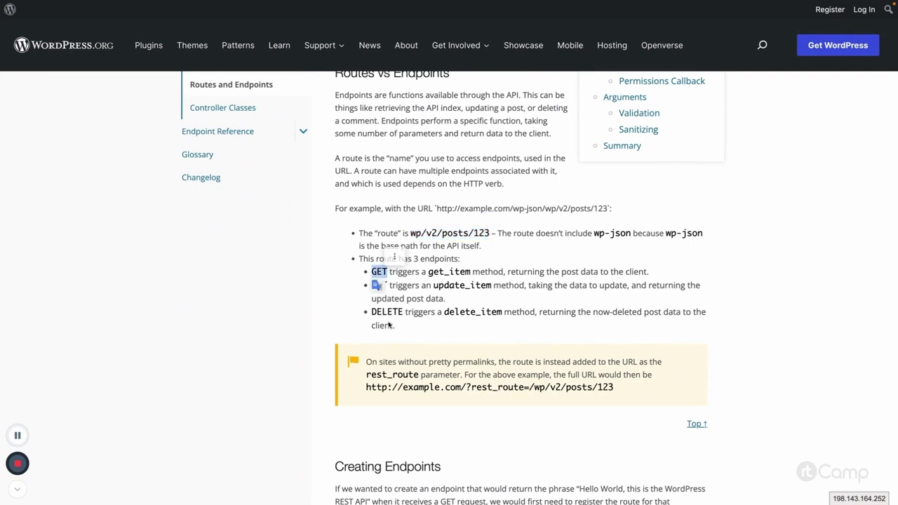
pyautogui.click(462, 338)
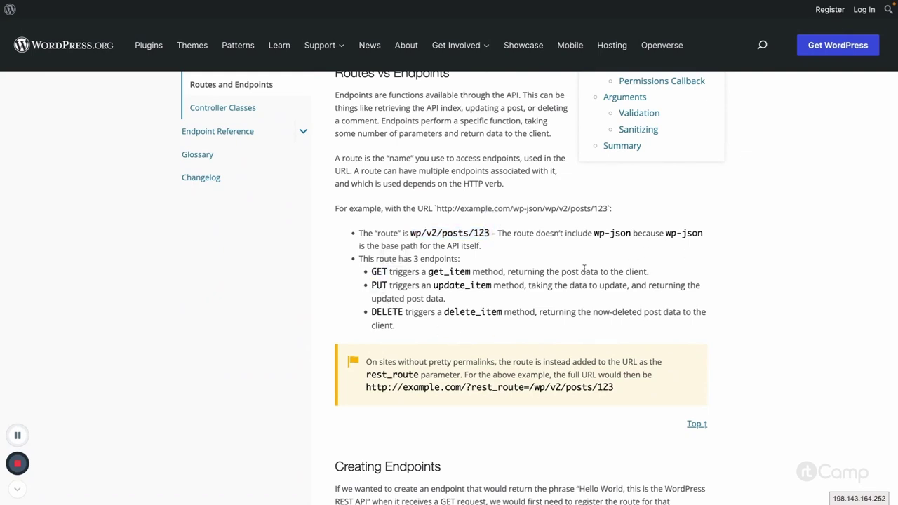
pyautogui.scroll(-3, 561, 306)
pyautogui.scroll(2, 561, 309)
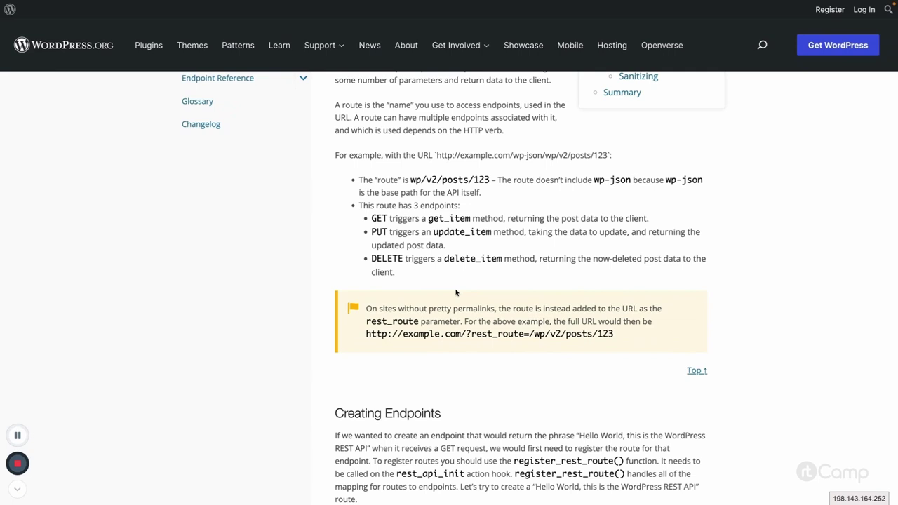
pyautogui.scroll(-3, 456, 292)
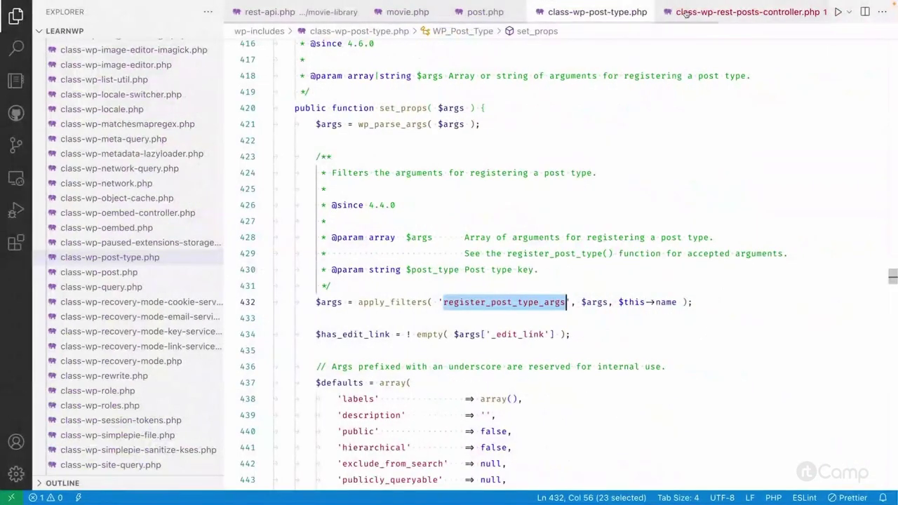
# Switch to VS Code, show register_routes() in class-wp-rest-posts-controller.php and highlight the rest_base part of the first route.
pyautogui.click(702, 11)
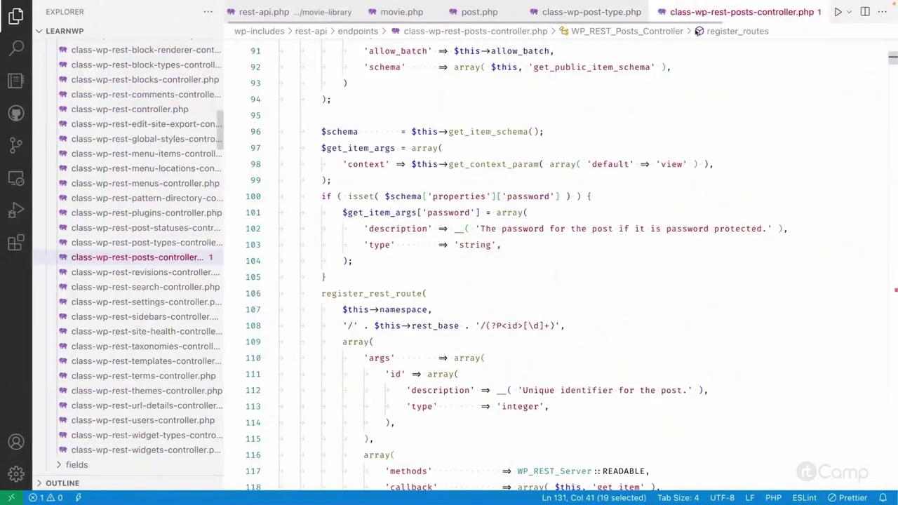
pyautogui.scroll(20, 634, 185)
pyautogui.scroll(-20, 629, 200)
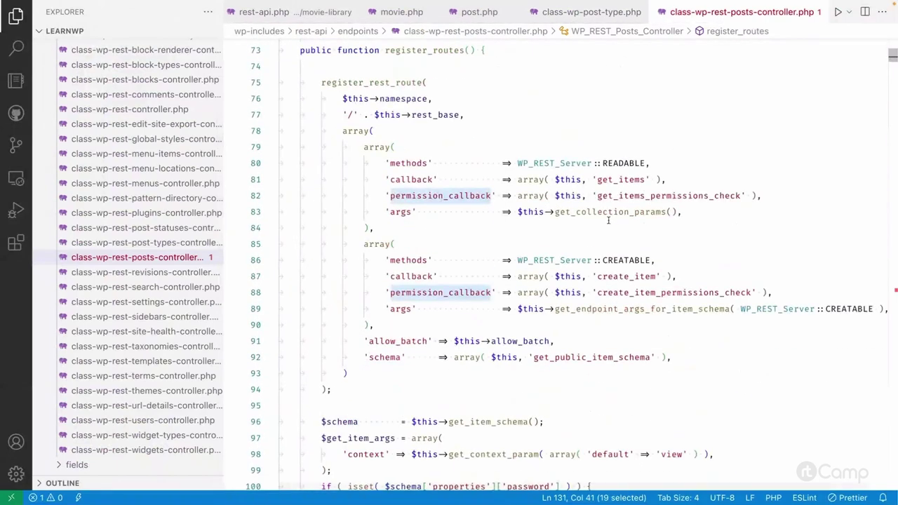
pyautogui.doubleClick(446, 119)
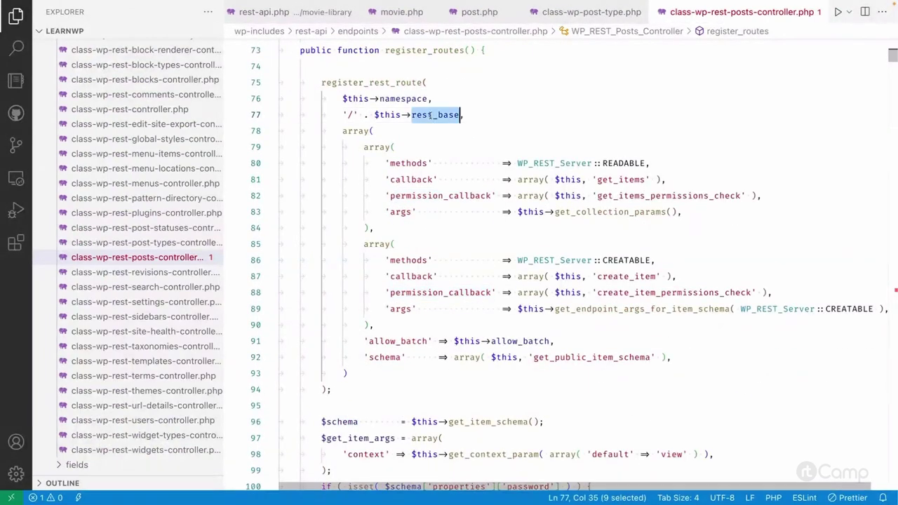
pyautogui.click(437, 115)
# Examine the first route's READABLE and CREATABLE endpoints, highlighting their methods and the get_items callback.
pyautogui.doubleClick(605, 163)
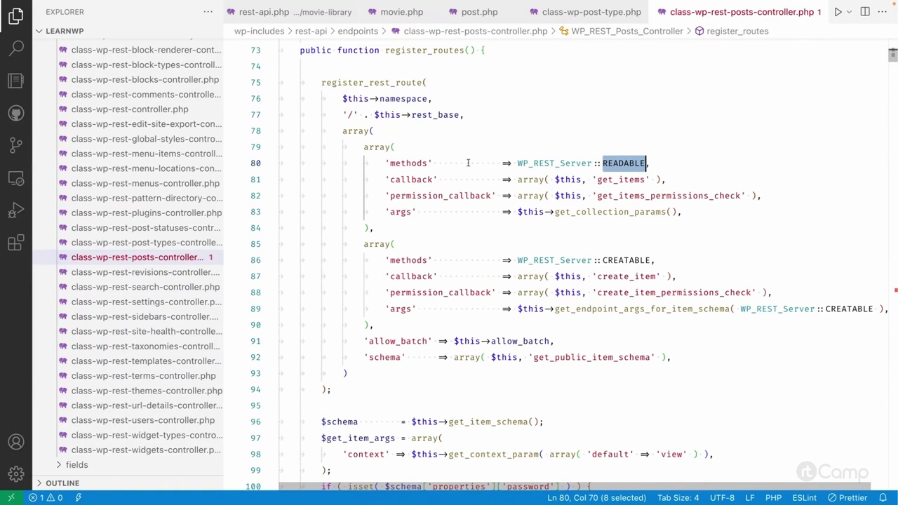
pyautogui.doubleClick(627, 260)
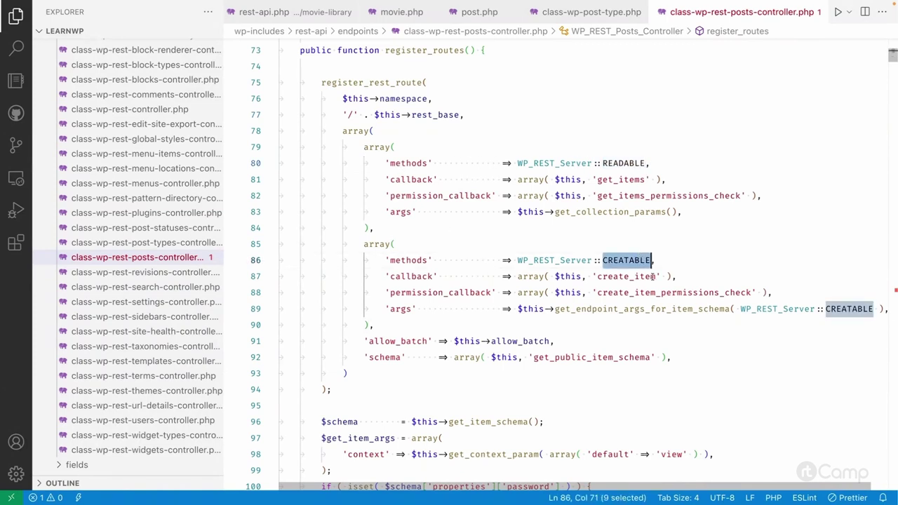
pyautogui.doubleClick(617, 180)
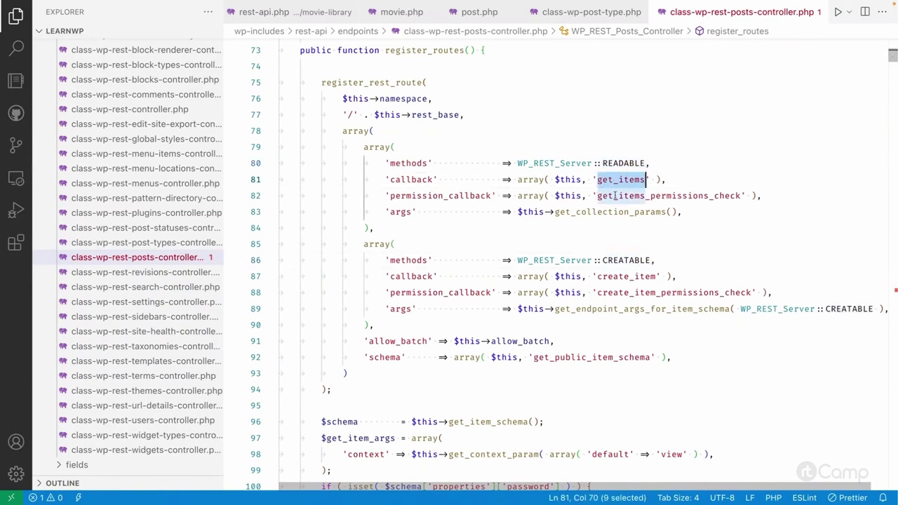
pyautogui.doubleClick(627, 260)
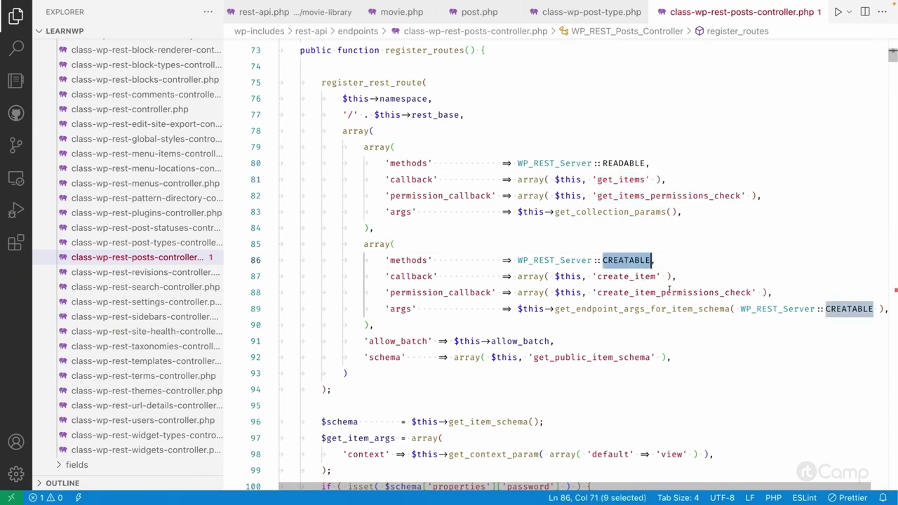
pyautogui.click(706, 277)
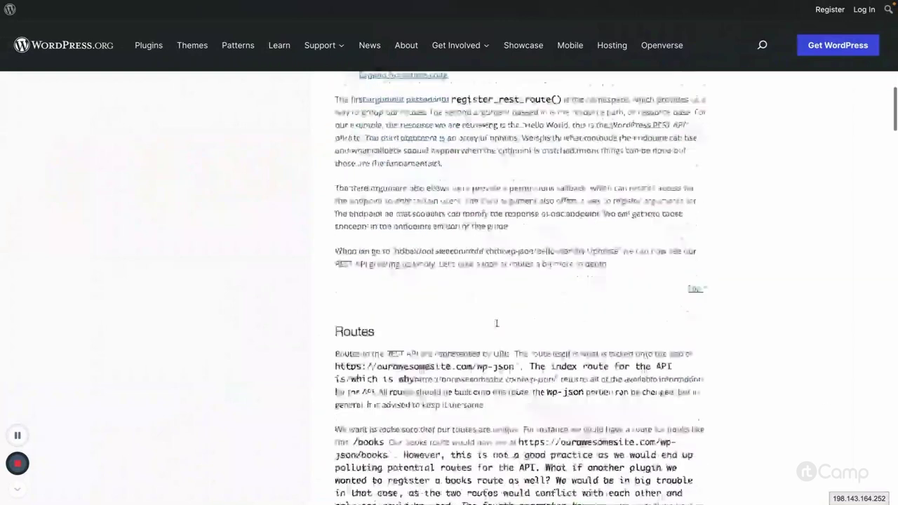
# Return to the handbook in the browser and read Namespaces, Resource Paths, Path Variables and HTTP Methods.
pyautogui.scroll(-3, 497, 323)
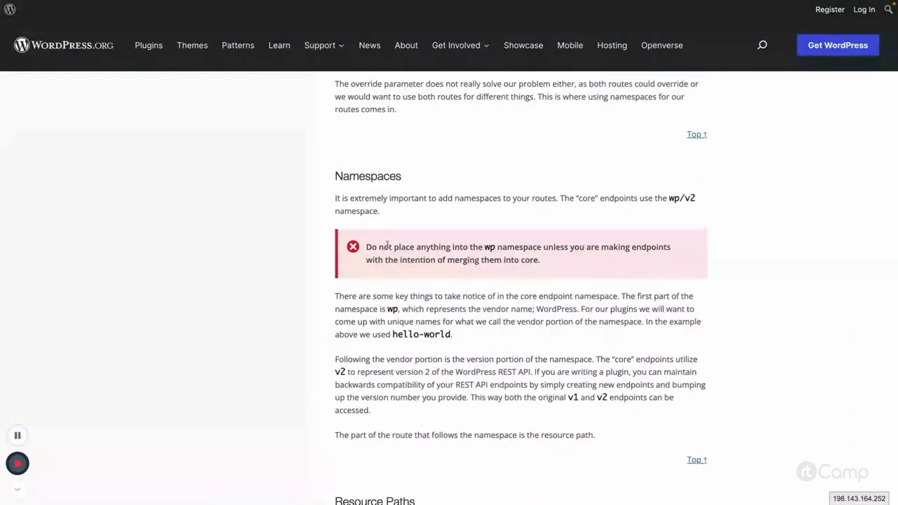
pyautogui.scroll(-1, 373, 204)
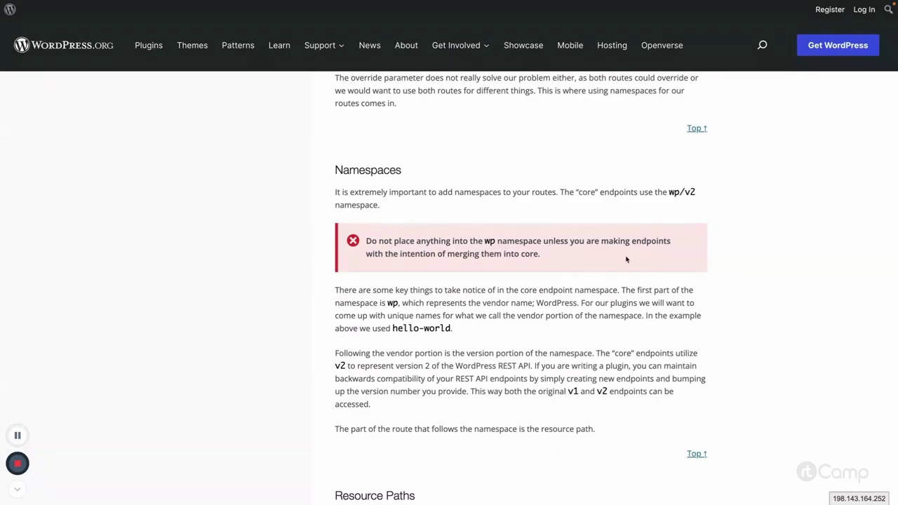
pyautogui.scroll(-11, 463, 310)
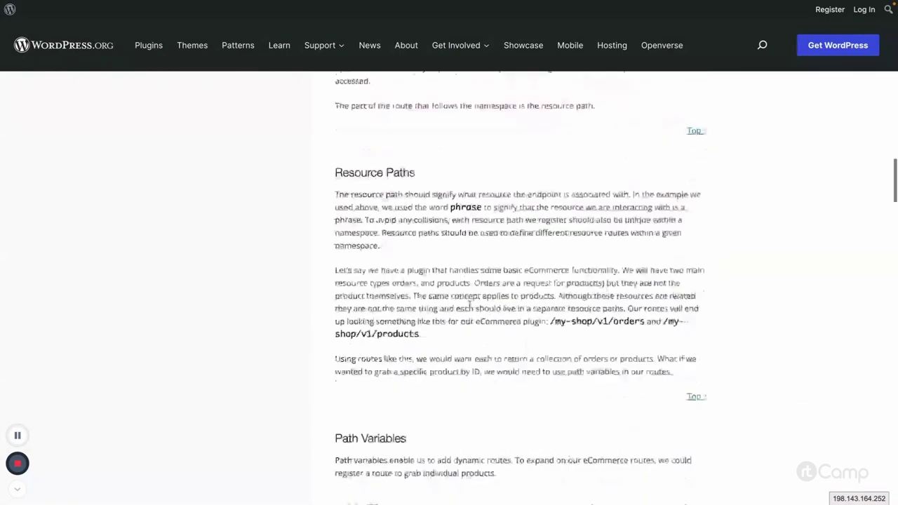
pyautogui.scroll(-14, 467, 304)
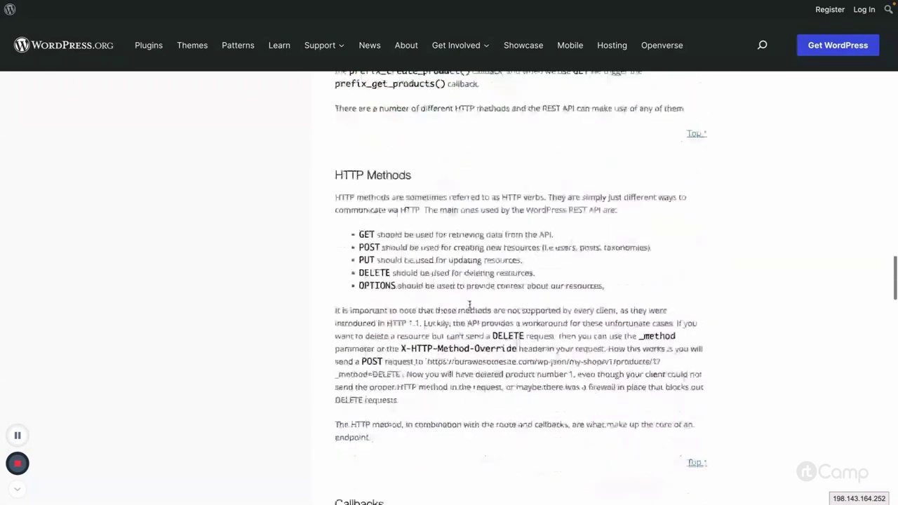
pyautogui.scroll(3, 397, 161)
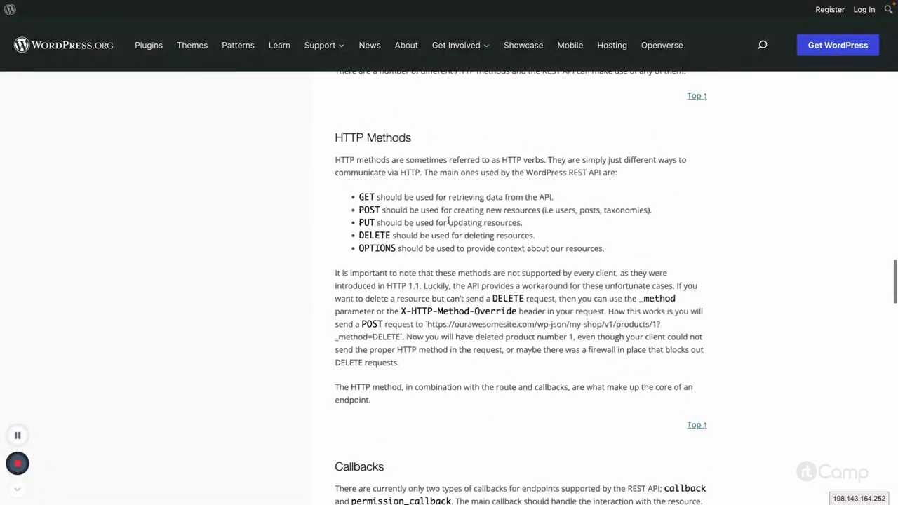
# Skim the chapter from Callbacks through Permissions Callback, Arguments, Validation, Sanitizing and Summary, and return to its topics list.
pyautogui.scroll(-8, 421, 253)
pyautogui.scroll(-9, 449, 316)
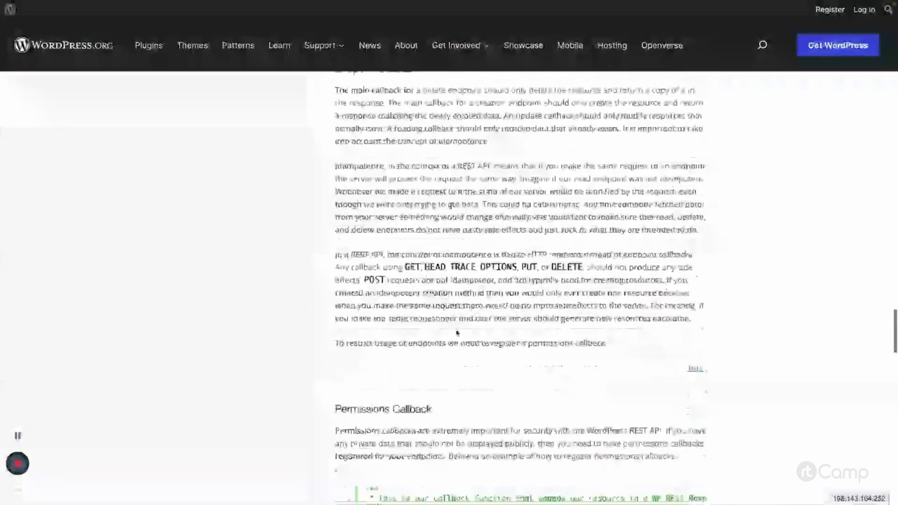
pyautogui.scroll(-5, 440, 239)
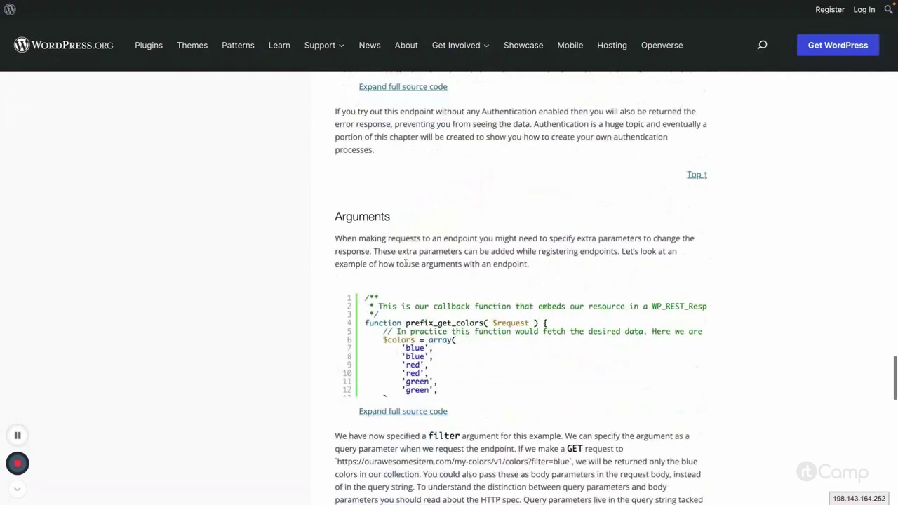
pyautogui.scroll(-3, 425, 285)
pyautogui.scroll(-6, 428, 285)
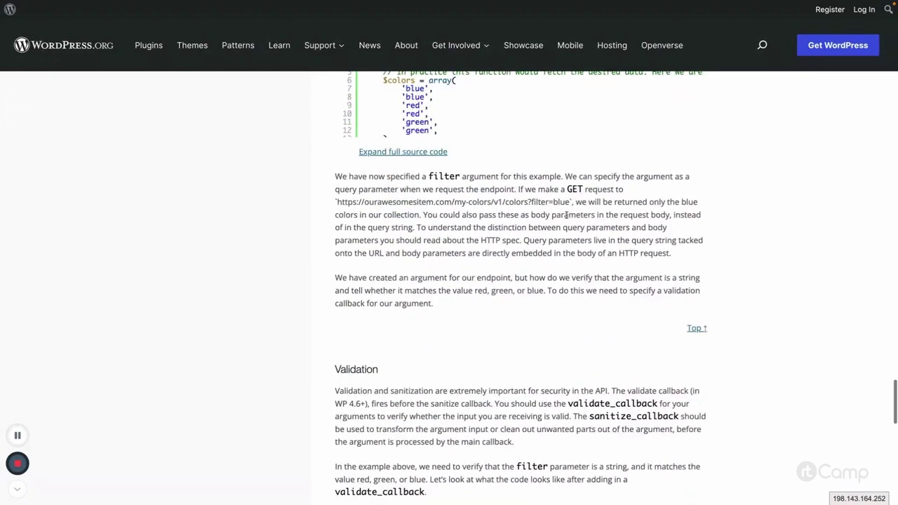
pyautogui.scroll(-3, 522, 307)
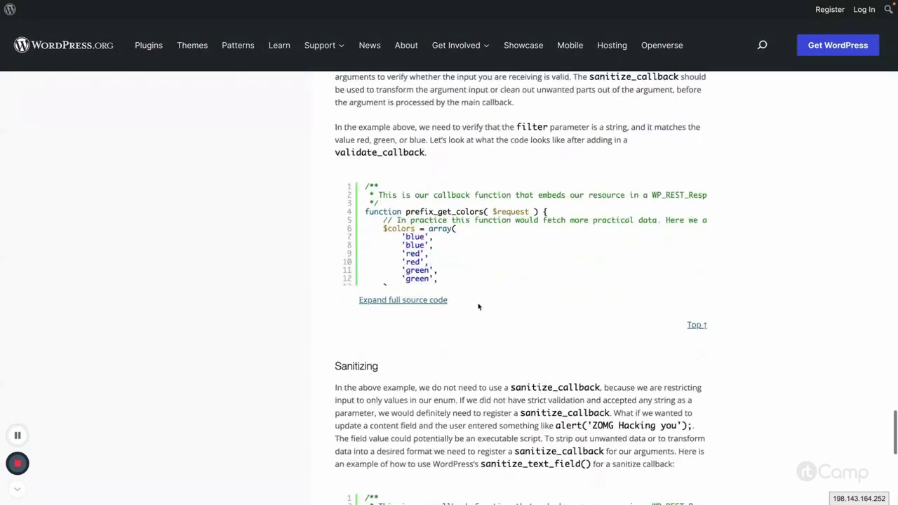
pyautogui.scroll(-3, 463, 315)
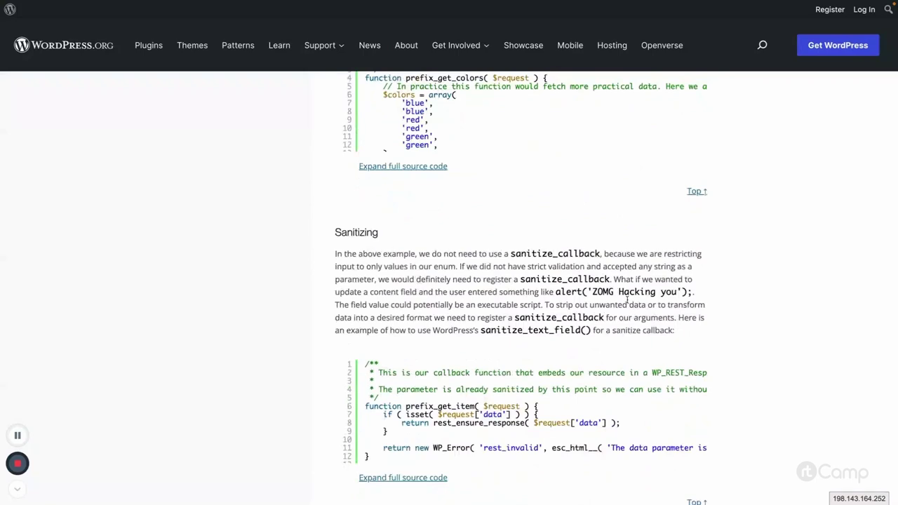
pyautogui.scroll(-8, 621, 327)
pyautogui.scroll(2, 621, 328)
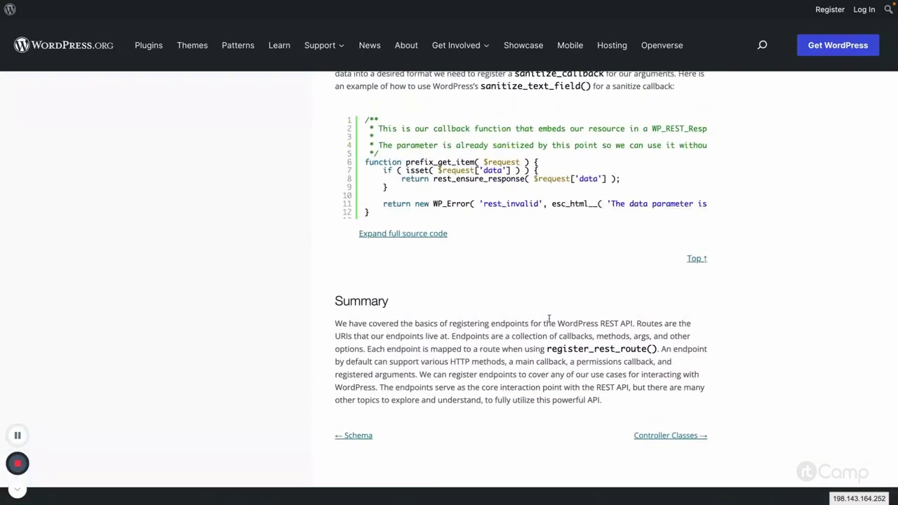
pyautogui.scroll(20, 549, 318)
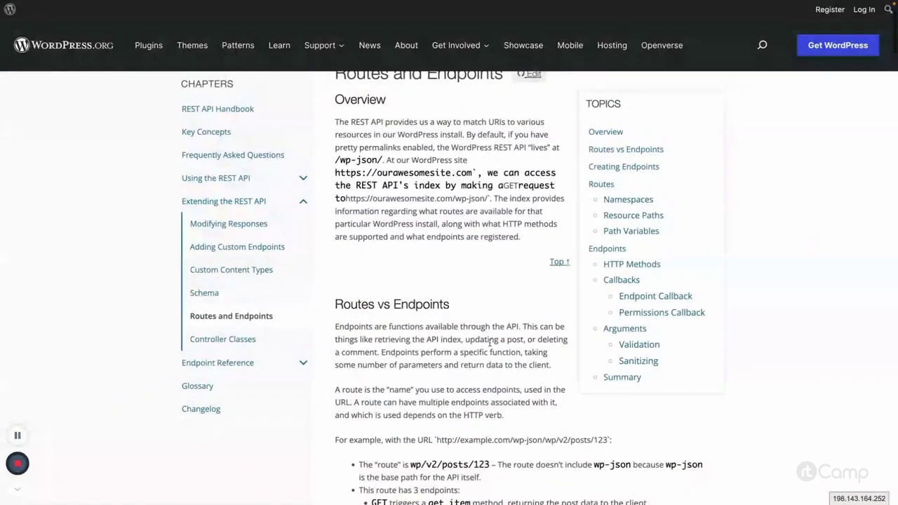
pyautogui.scroll(2, 418, 292)
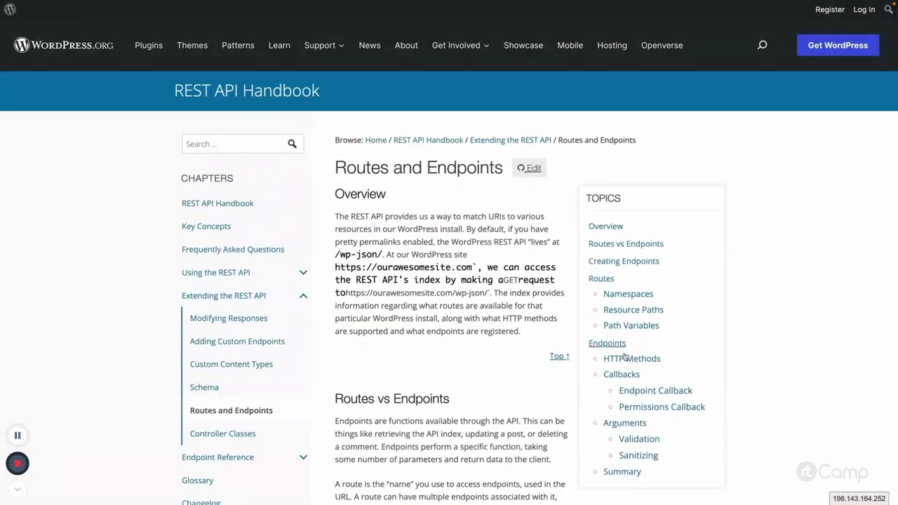